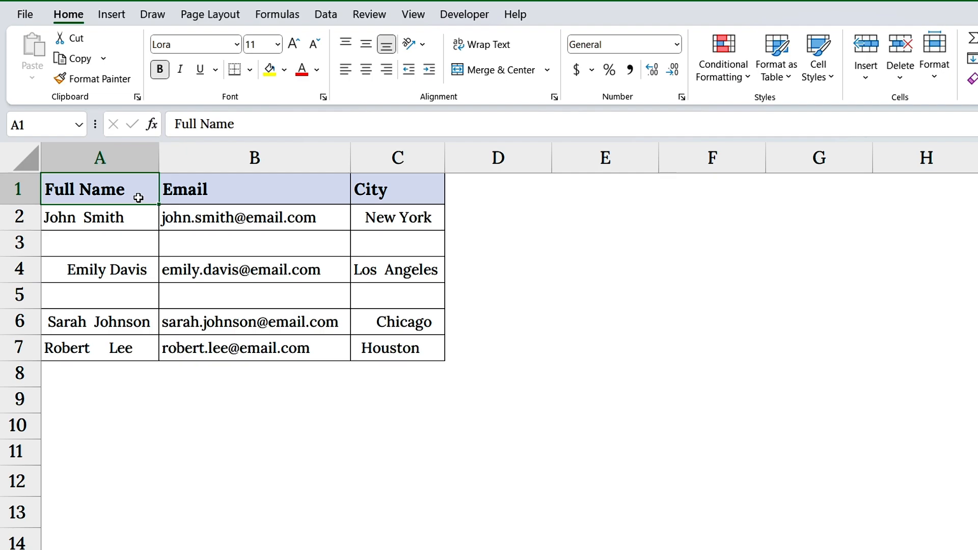
left_click(133, 220)
left_click(97, 273)
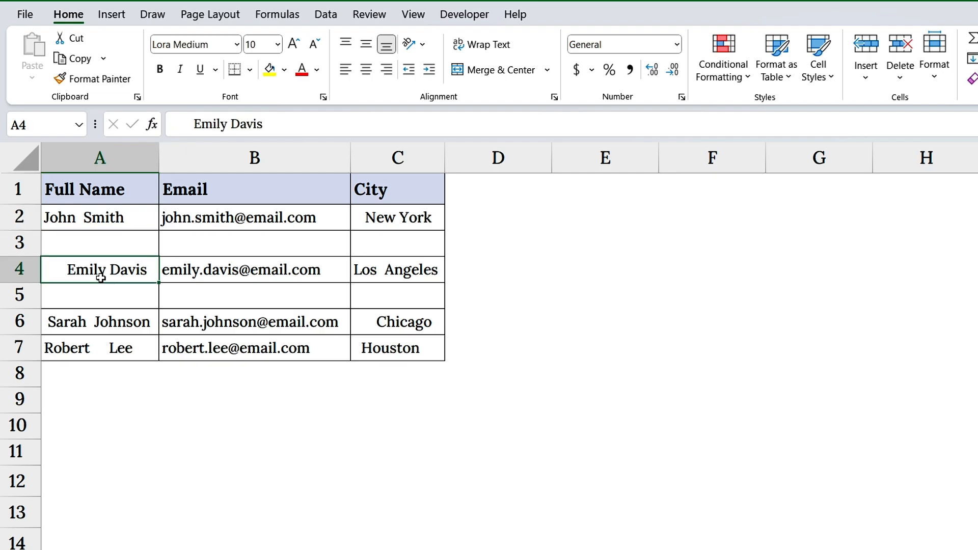
left_click(97, 313)
left_click(20, 244)
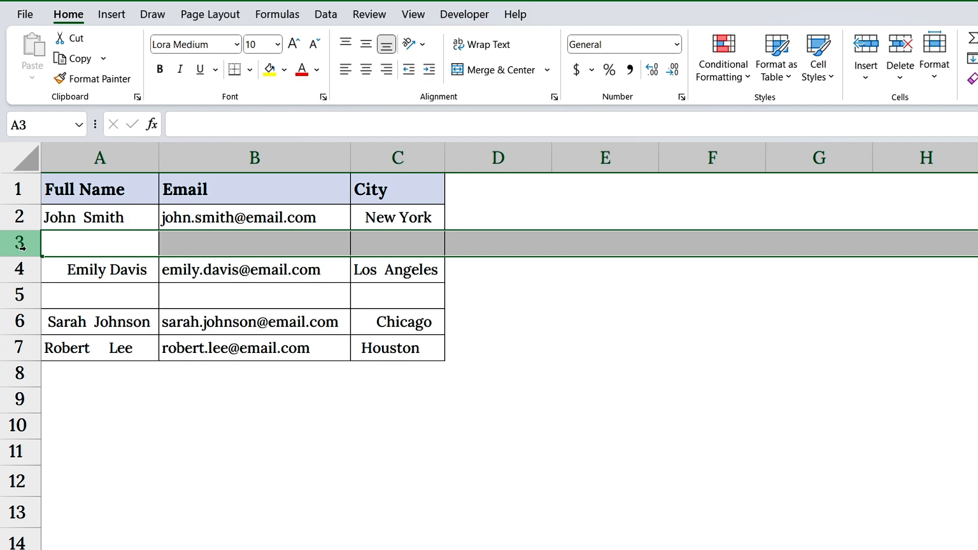
Step: Select all blank cells within the table range A1:C7 using Go To Special with the Blanks option
left_click(94, 193)
left_click_drag(94, 192, 392, 346)
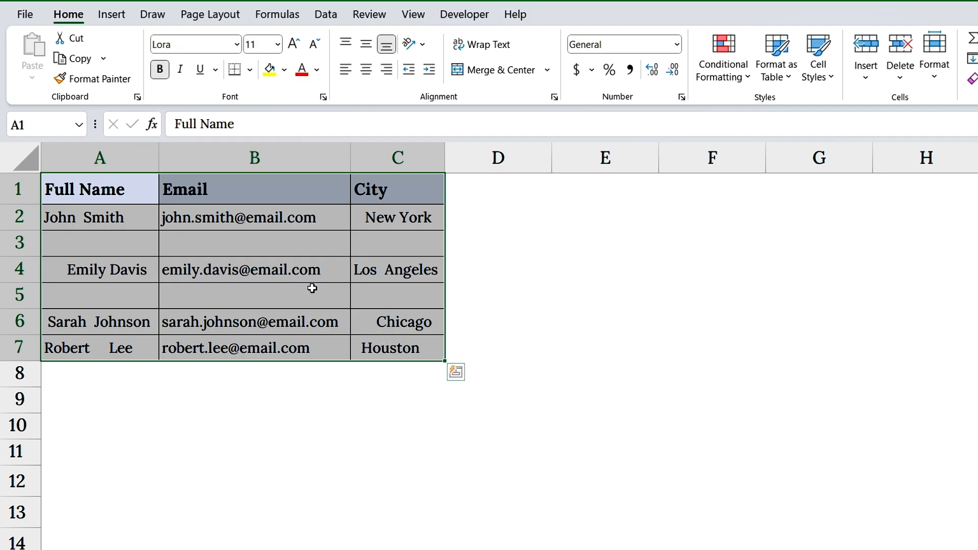
key("ctrl+g")
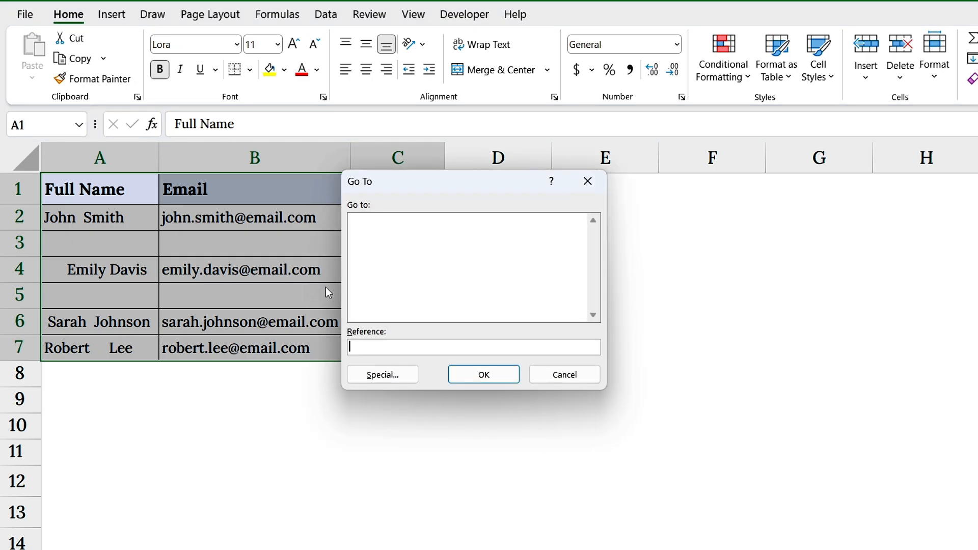
left_click(380, 378)
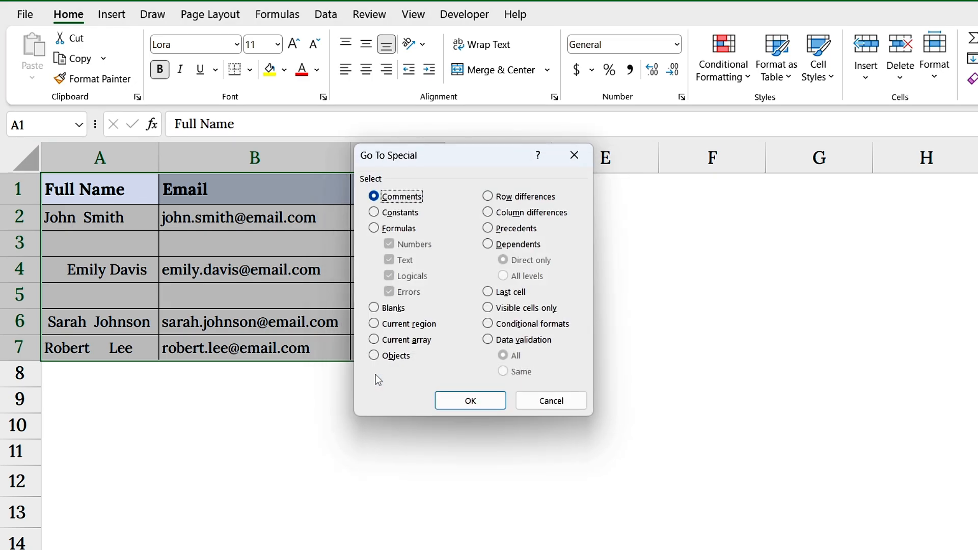
left_click(374, 308)
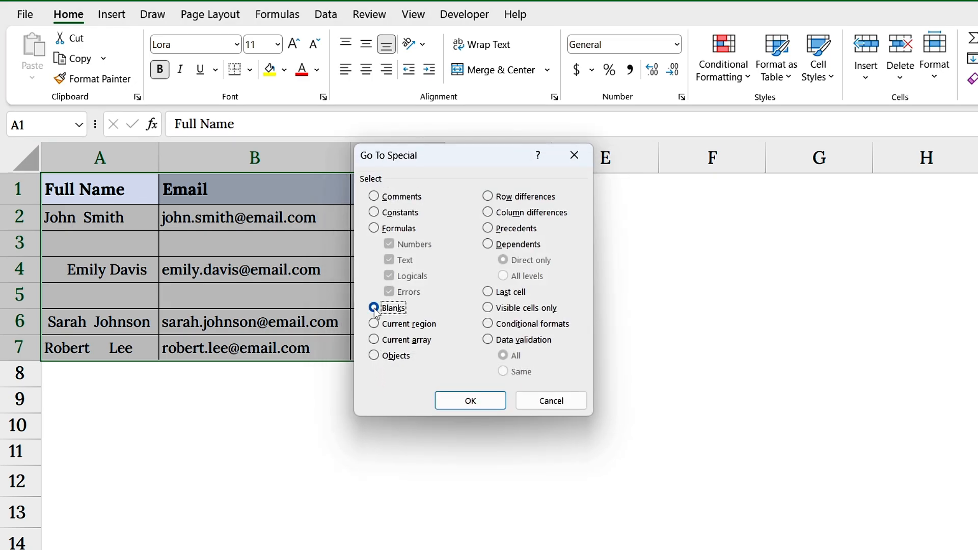
left_click(461, 398)
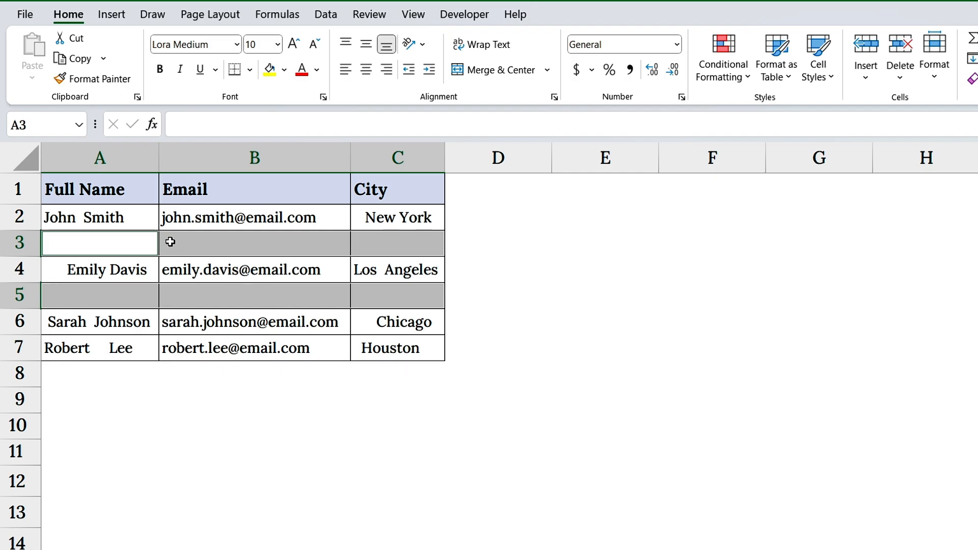
Step: Delete the entire rows that contain the selected blank cells
right_click(172, 244)
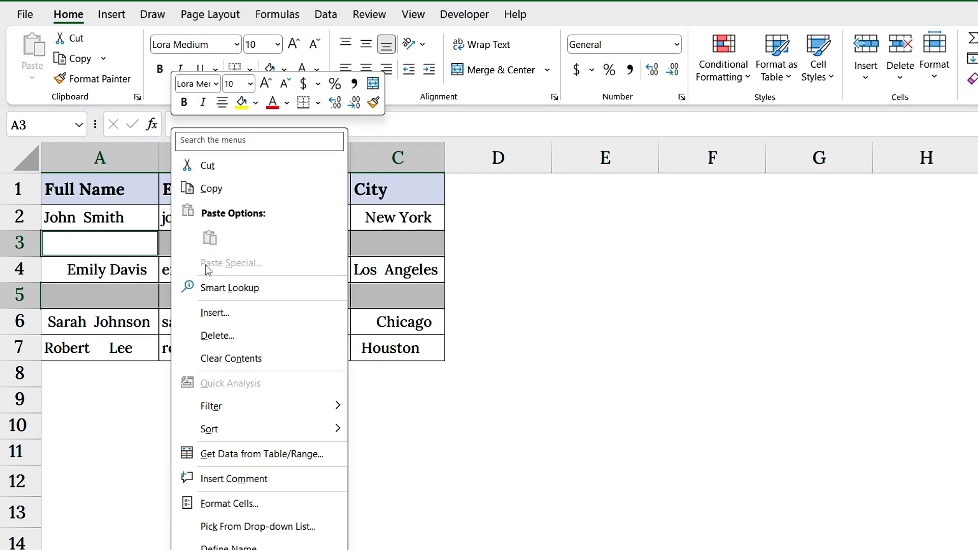
left_click(217, 335)
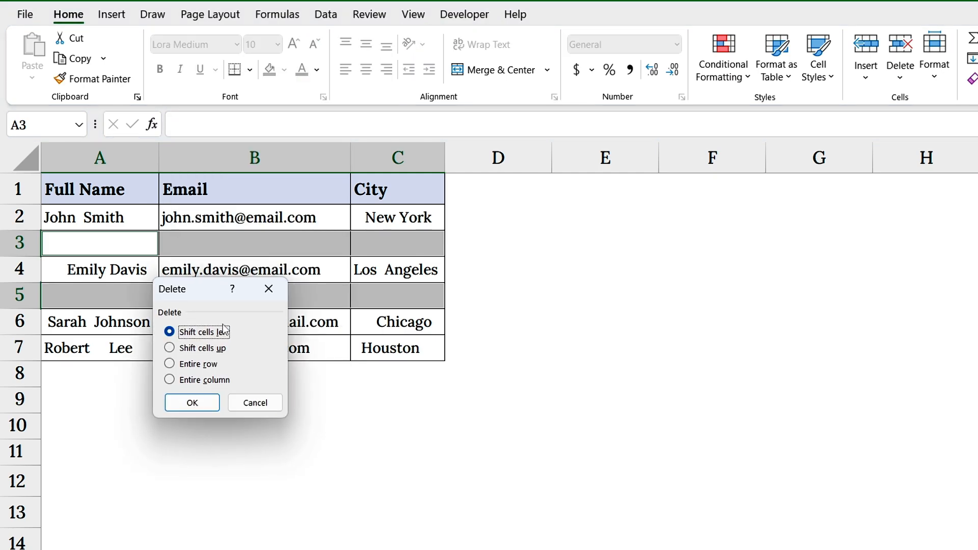
left_click(170, 364)
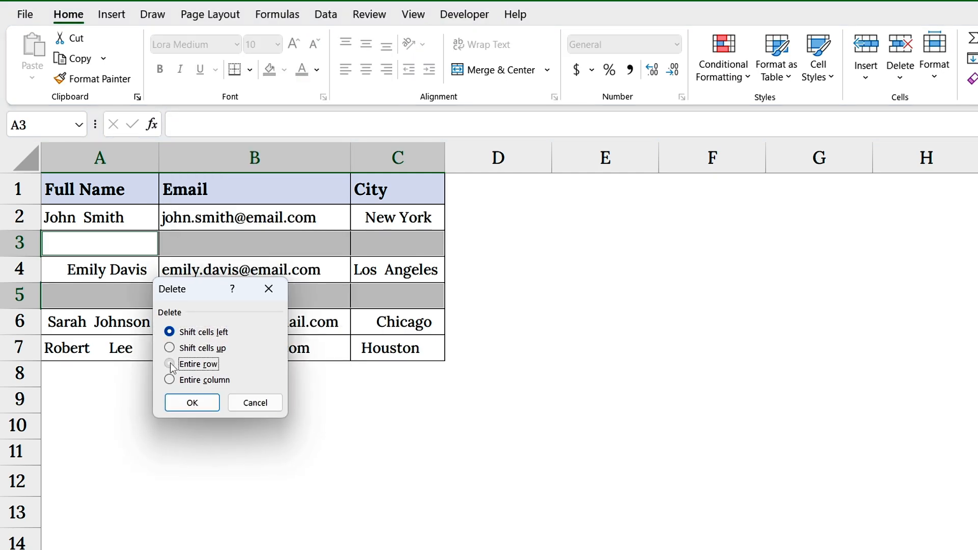
left_click(192, 402)
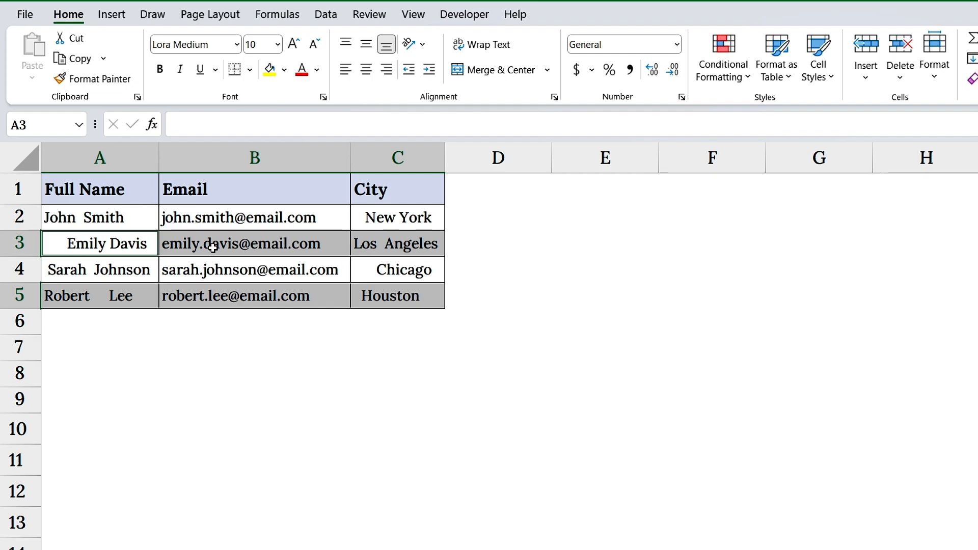
left_click_drag(133, 217, 138, 295)
left_click_drag(389, 214, 397, 296)
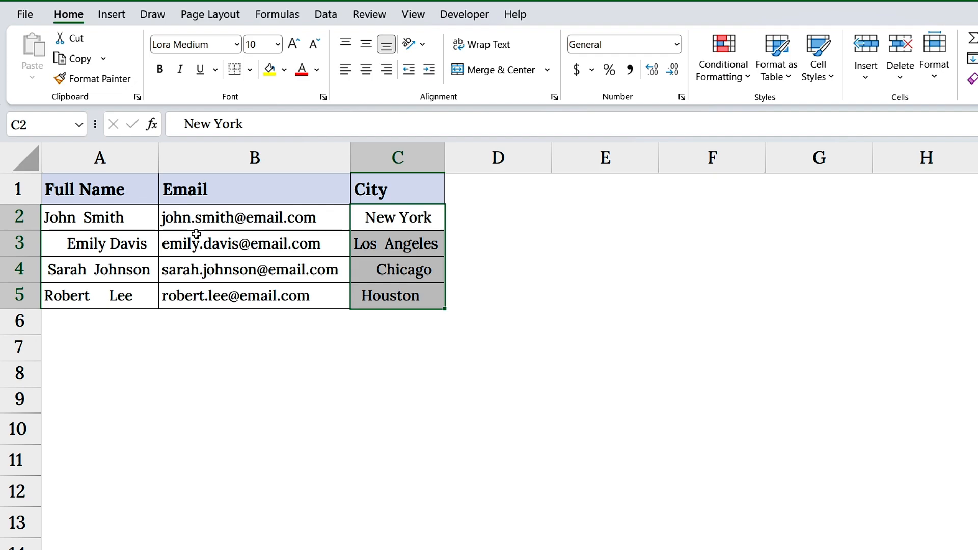
Step: Insert a blank helper column between the Full Name and Email columns
right_click(223, 160)
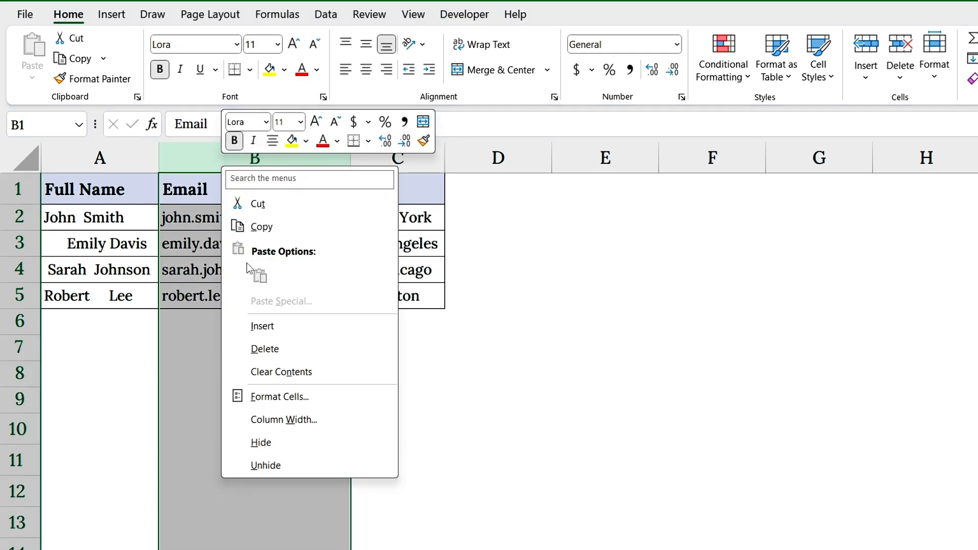
left_click(262, 323)
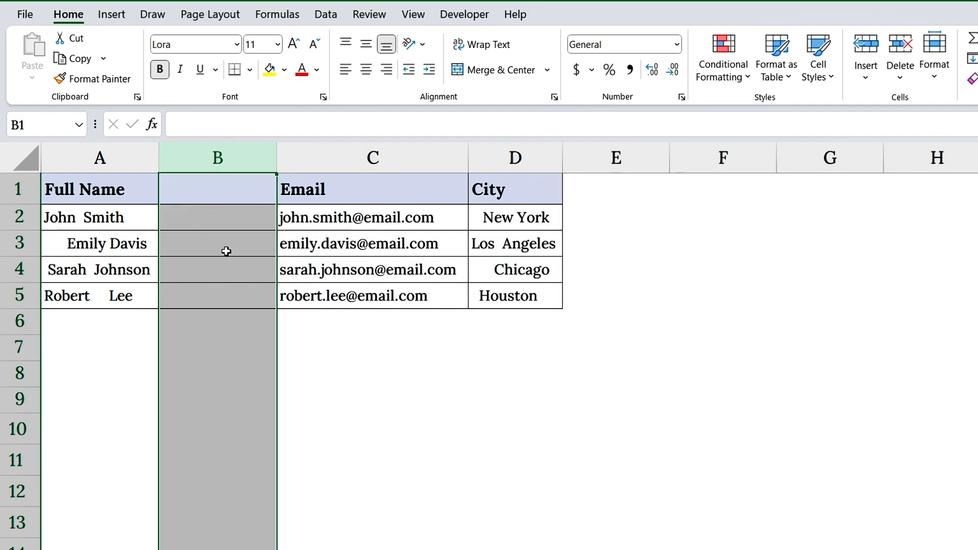
Step: Enter =TRIM(A2) in B2 and fill the formula down to B5
left_click(224, 226)
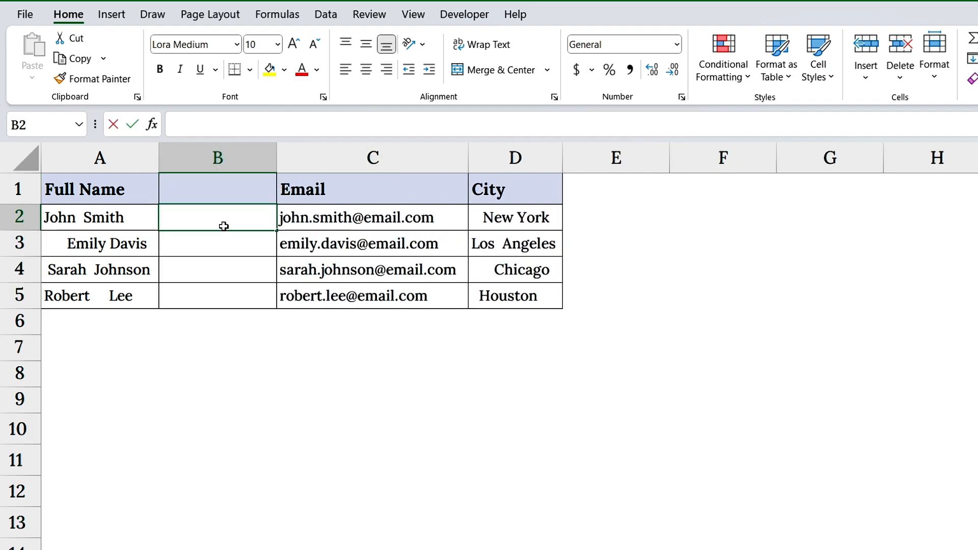
type("=TRIM")
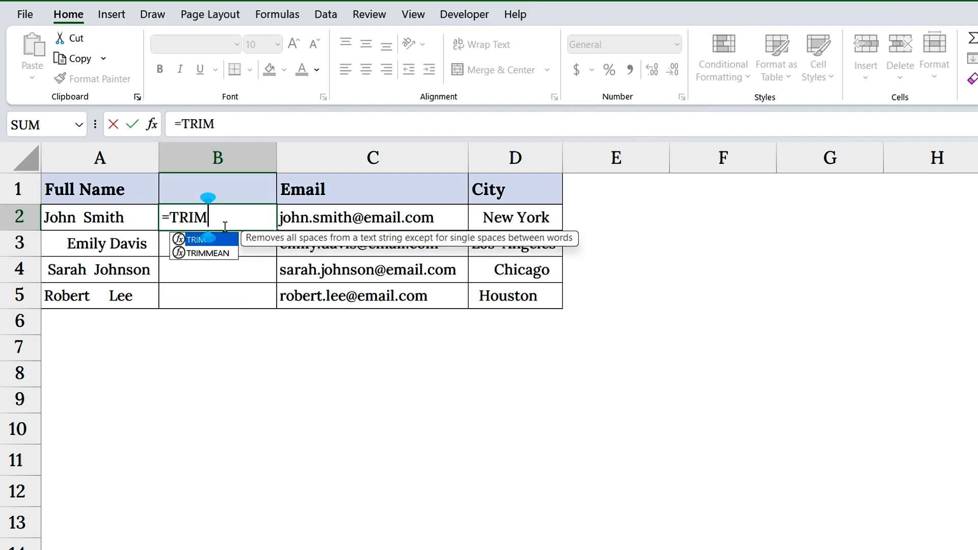
type("(")
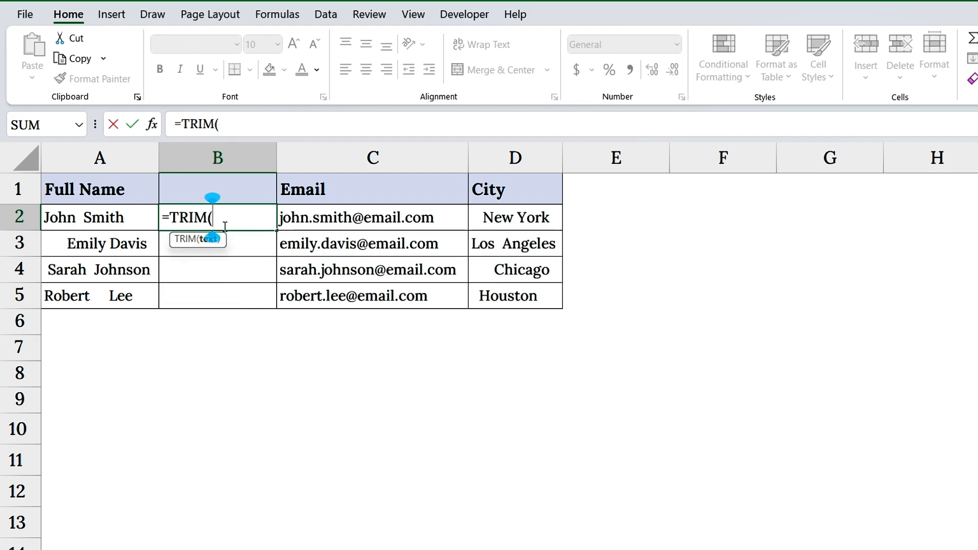
left_click(123, 218)
type(")")
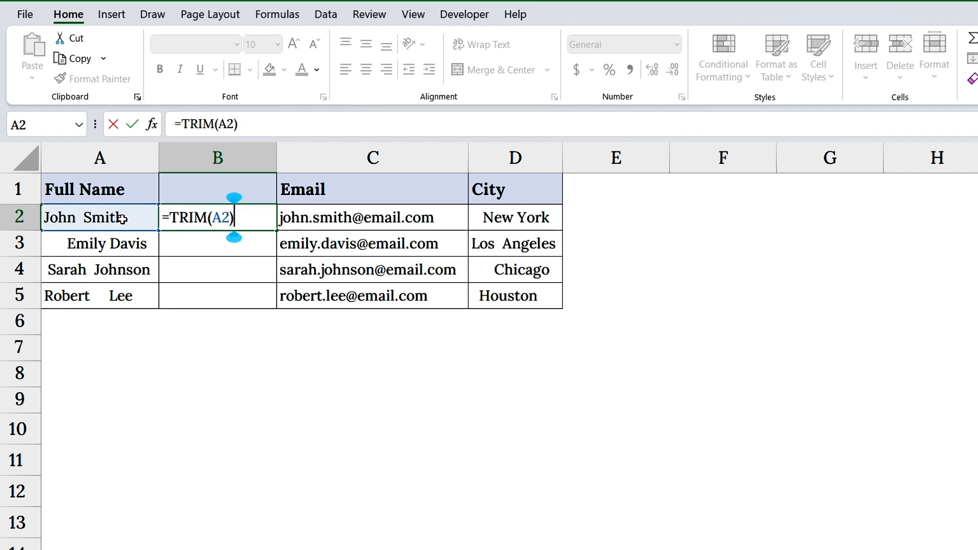
key("Return")
left_click(270, 227)
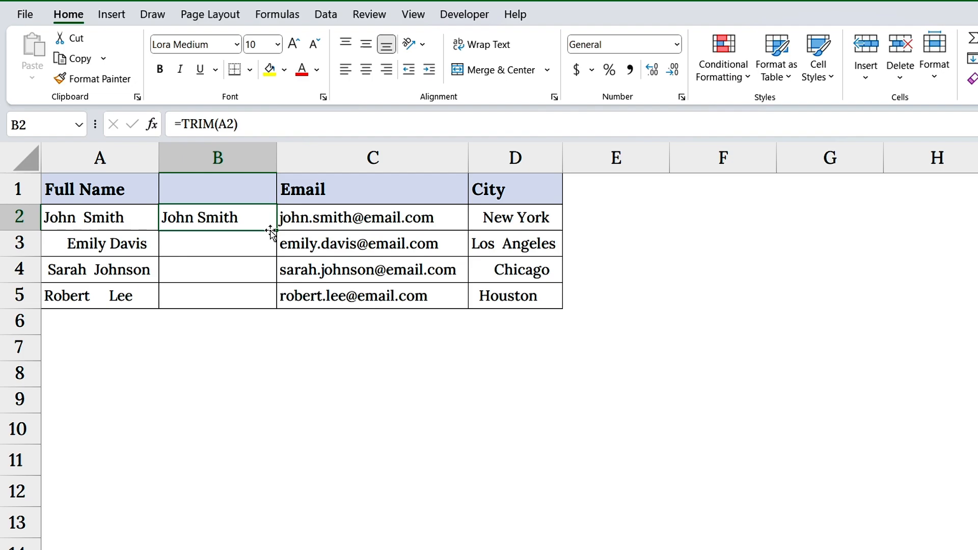
left_click_drag(276, 230, 272, 302)
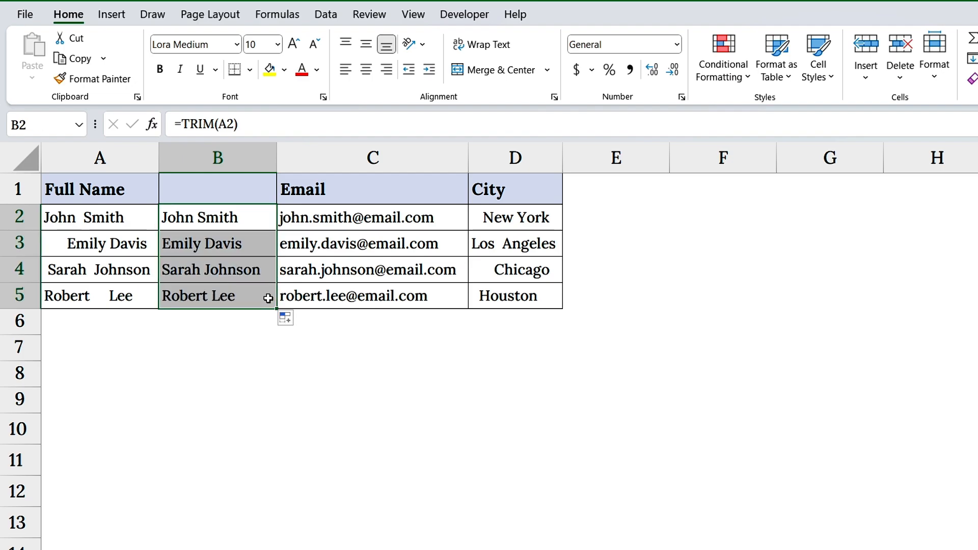
Step: Enter =TRIM(D2) in E2 beside the City column and fill the formula down to E5
left_click(587, 222)
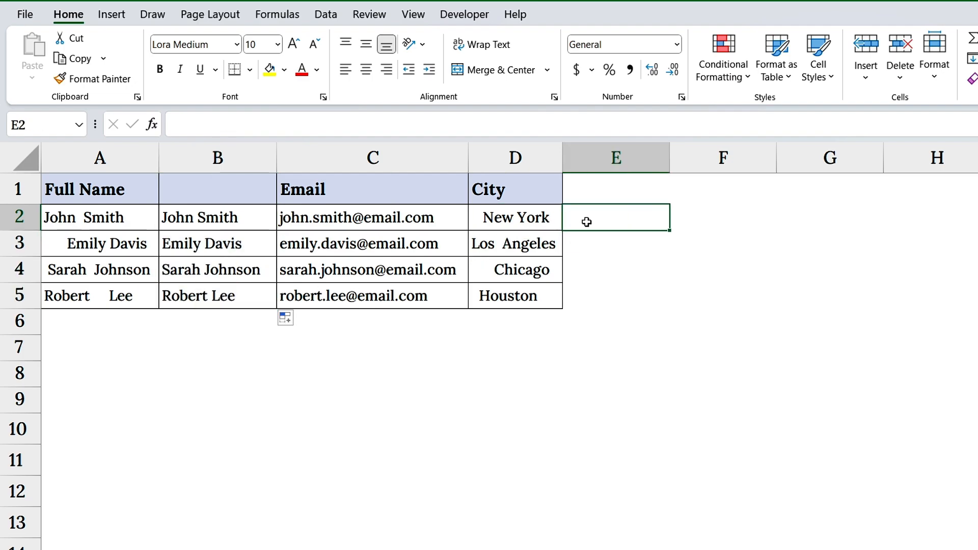
type("=TRIM(")
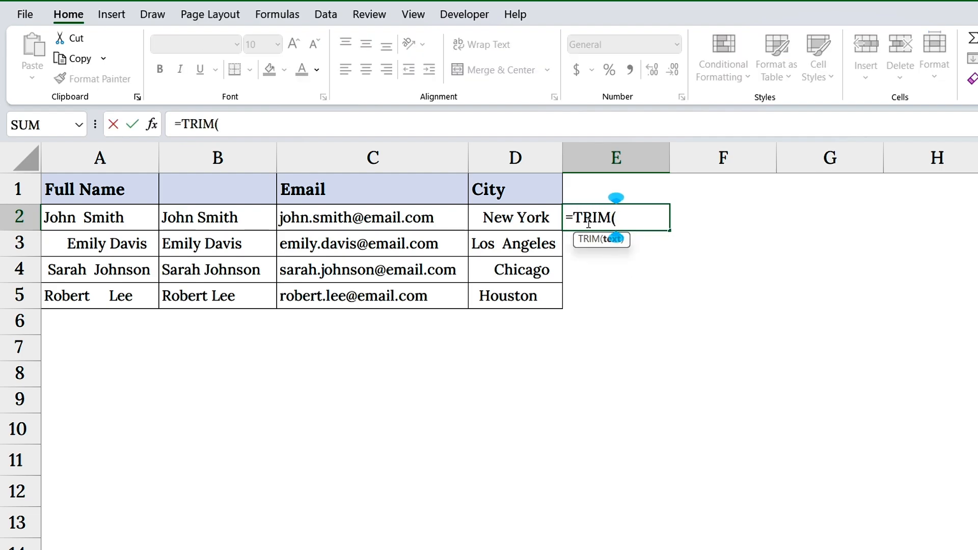
left_click(548, 218)
type(")")
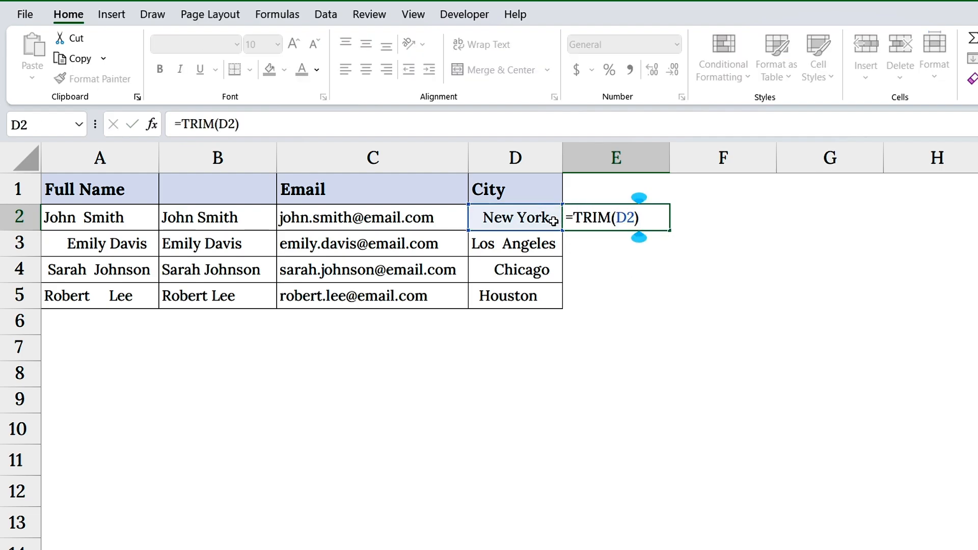
key("ctrl+Return")
left_click_drag(670, 230, 671, 298)
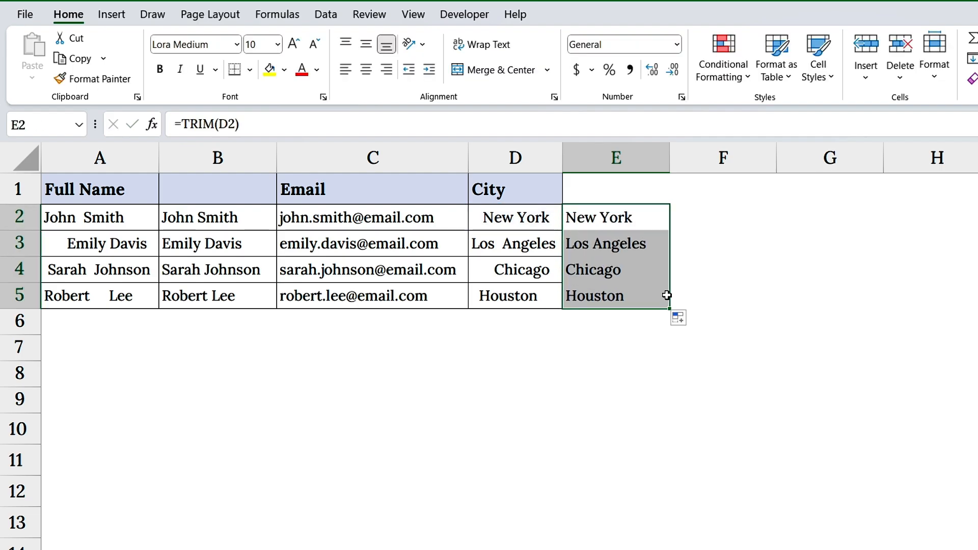
Step: Copy the trimmed names in B2:B5 and paste them as values over the Full Name entries starting at A2
left_click(261, 220)
left_click_drag(275, 231, 262, 286)
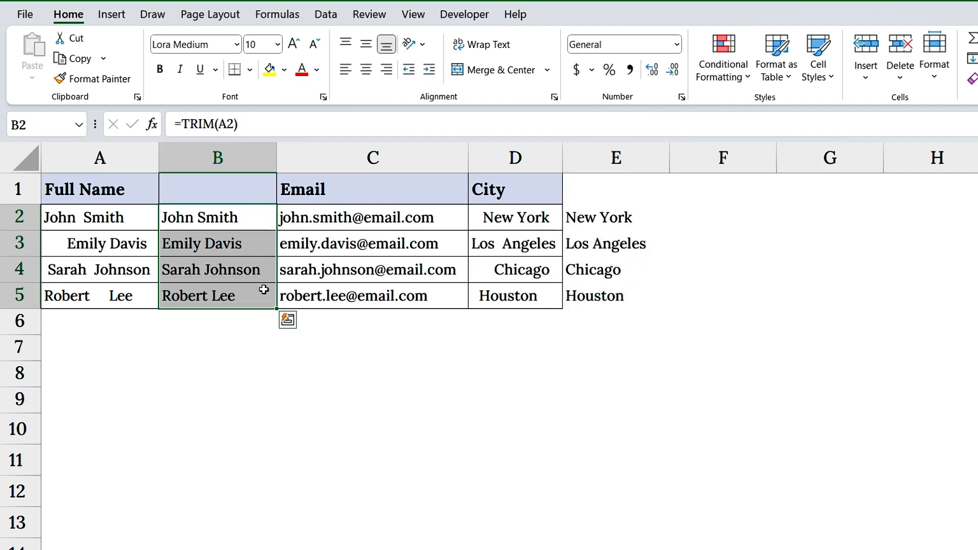
key("ctrl+c")
left_click(127, 218)
right_click(127, 218)
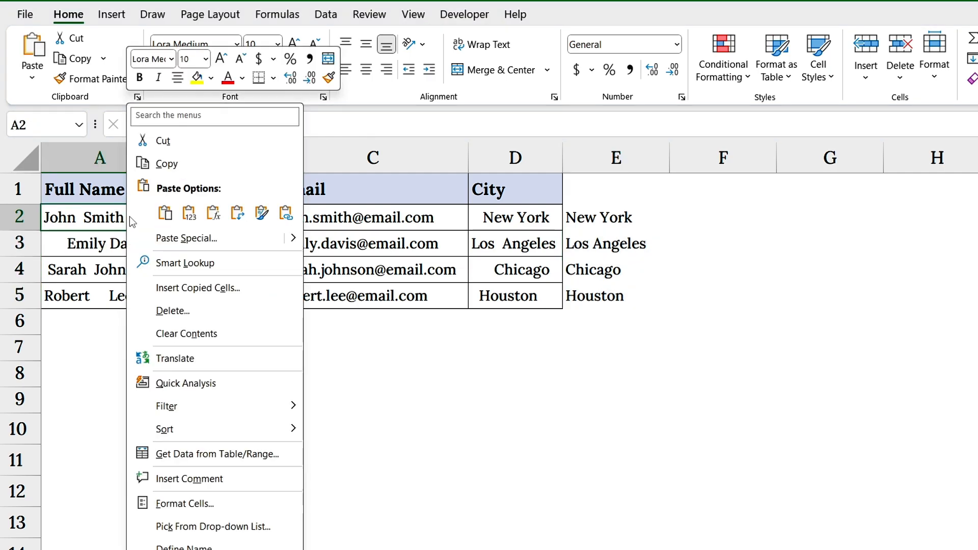
left_click(189, 214)
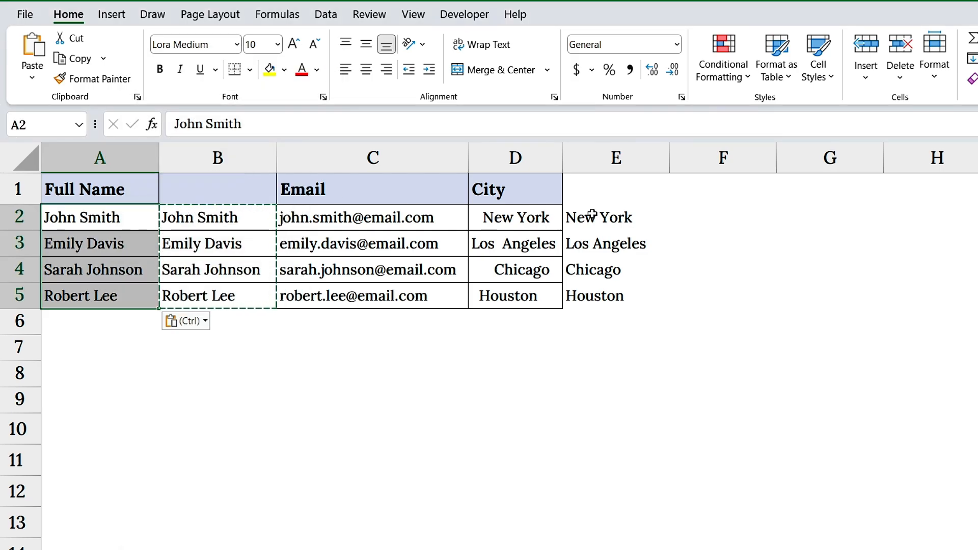
Step: Copy the trimmed cities in E2:E5 and paste them as values over the City entries starting at D2
left_click_drag(594, 219, 610, 285)
key("ctrl+c")
right_click(521, 218)
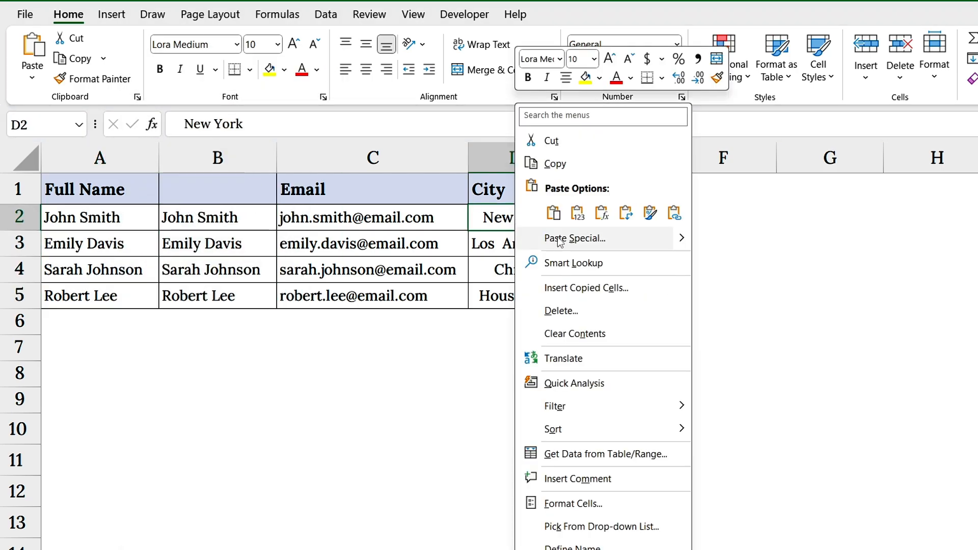
left_click(582, 217)
Step: Delete helper columns E and B that hold the TRIM formulas
left_click(616, 157)
right_click(617, 156)
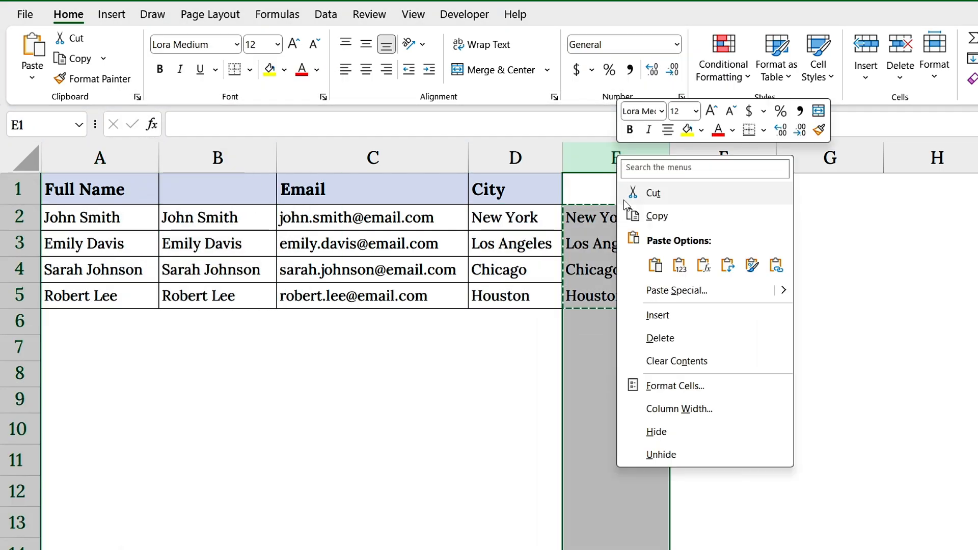
left_click(658, 336)
left_click(217, 158)
right_click(219, 158)
left_click(258, 286)
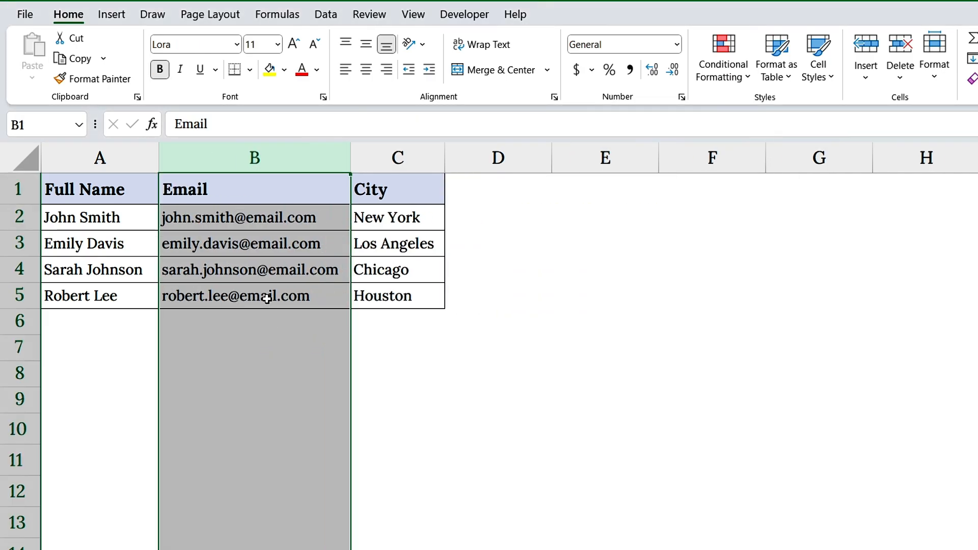
Step: Autofit the width of the Full Name column to its contents
left_click(41, 170)
double_click(158, 168)
left_click(141, 190)
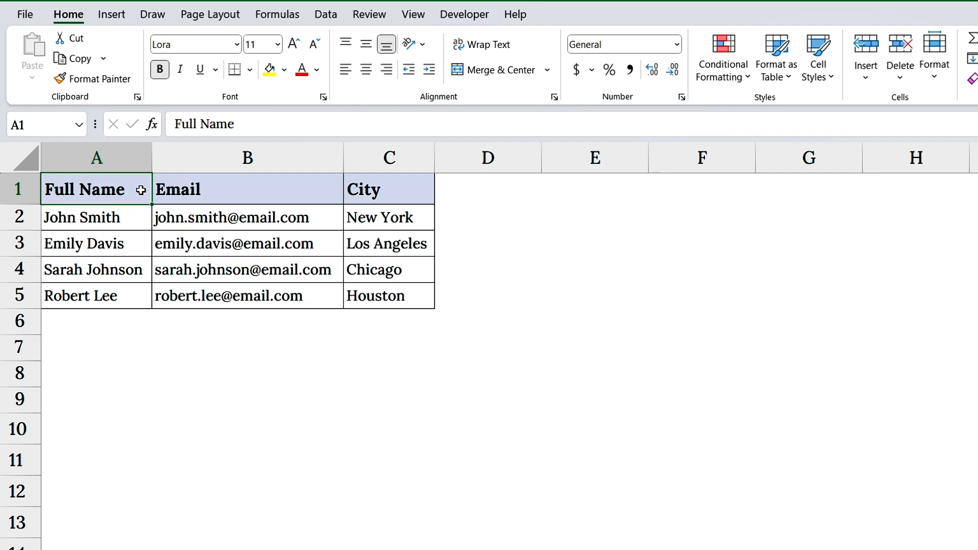
Step: Insert two blank columns between the Full Name and Email columns
left_click(216, 157)
right_click(222, 162)
left_click(260, 321)
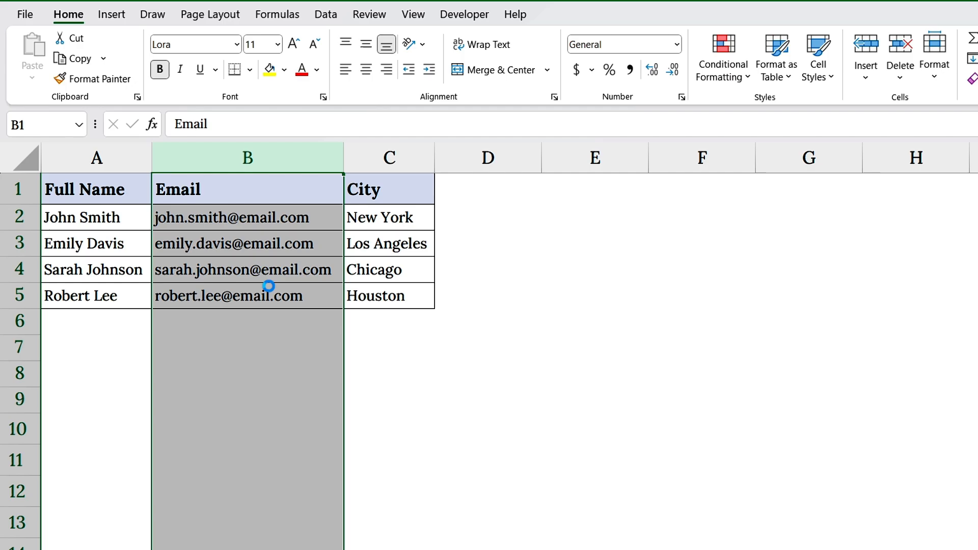
right_click(327, 156)
left_click(355, 319)
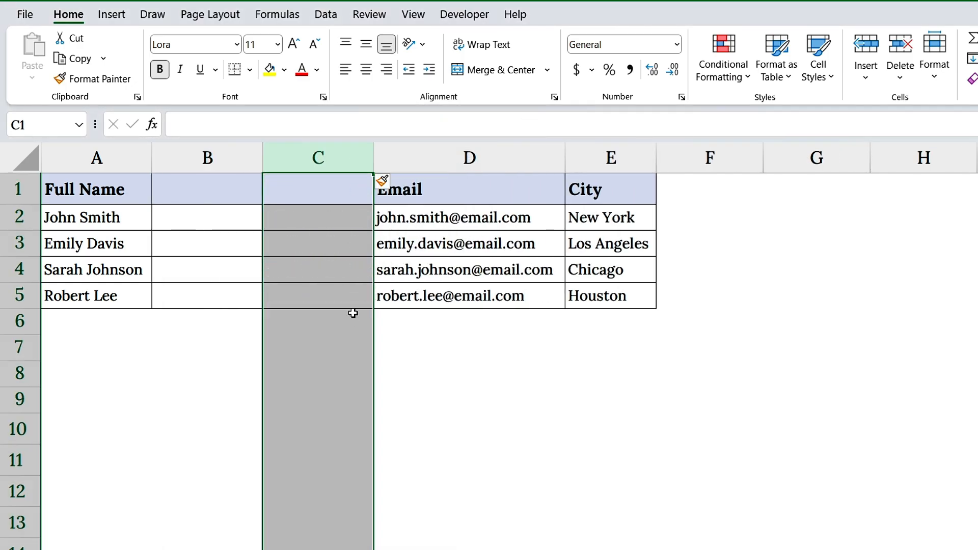
Step: Enter the headers First Name in B1 and Last Name in C1
left_click(234, 199)
type("First Name")
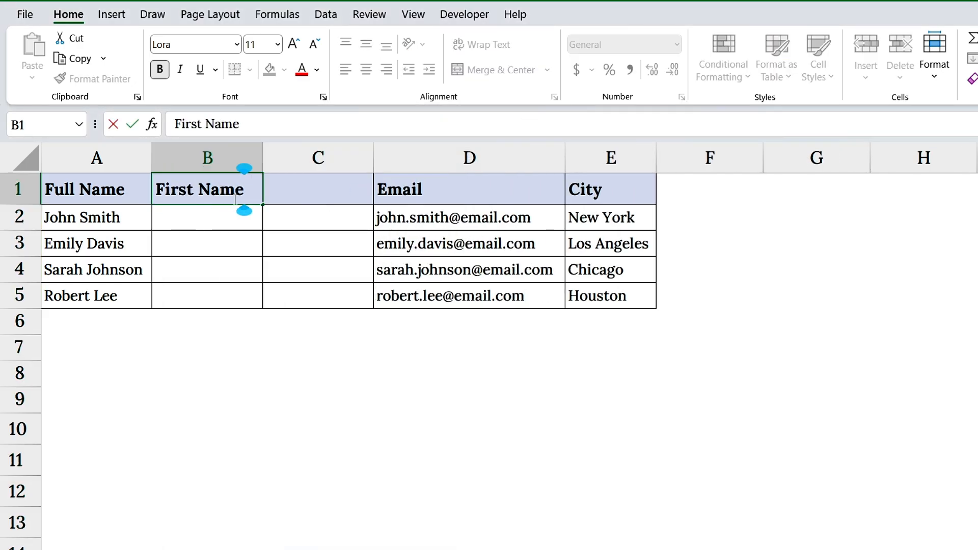
left_click(296, 194)
type("Last Name")
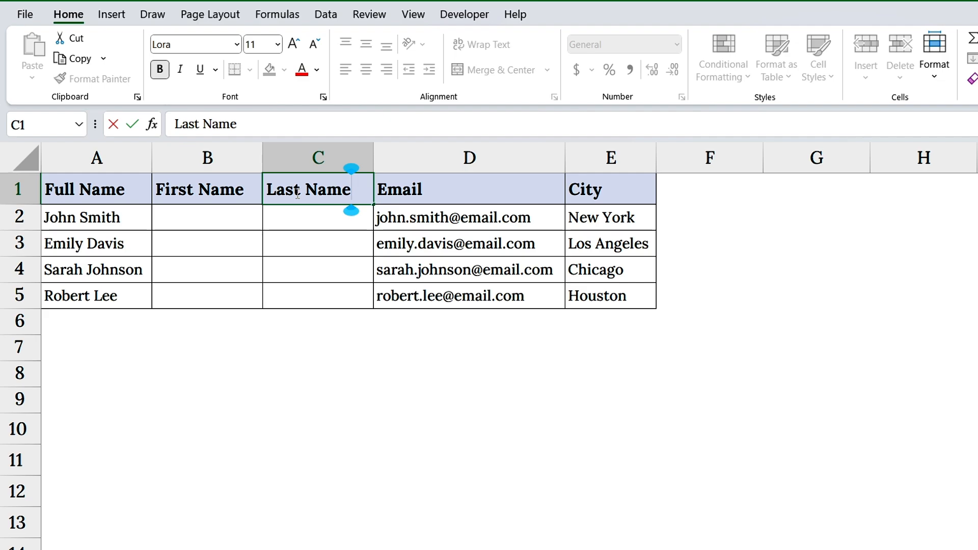
Step: Commit the Last Name header in C1 and start a Text to Columns conversion of A2:A5 as Delimited data
key("Return")
left_click(270, 190)
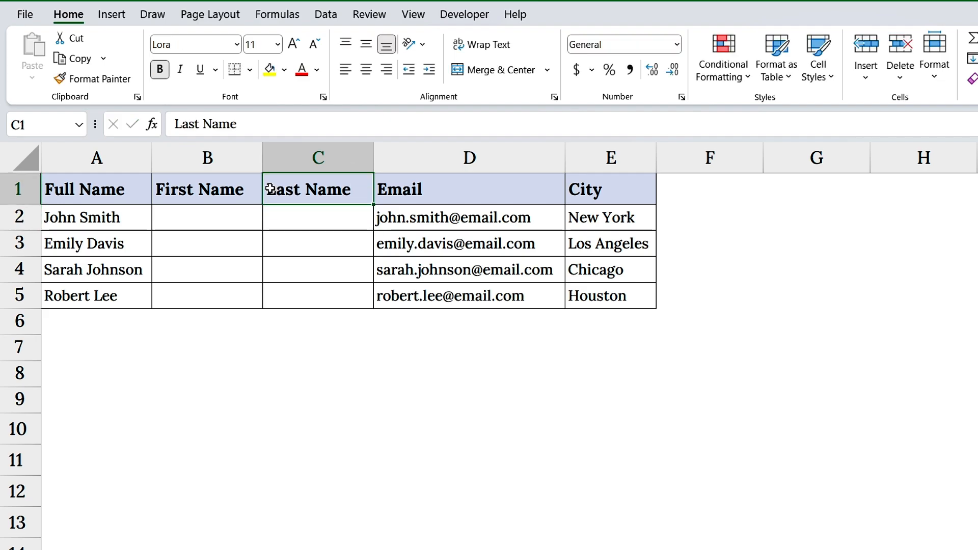
left_click_drag(131, 210, 131, 292)
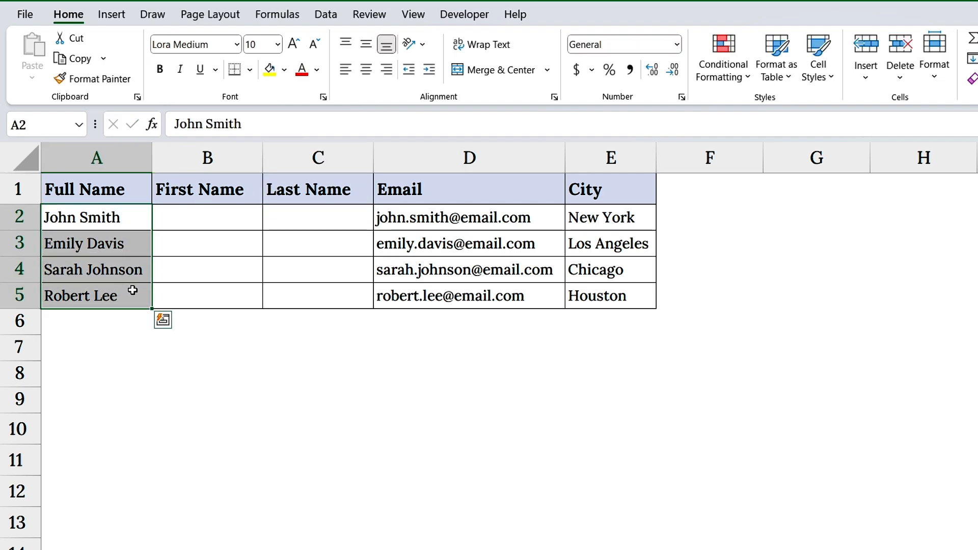
left_click(325, 14)
left_click(662, 59)
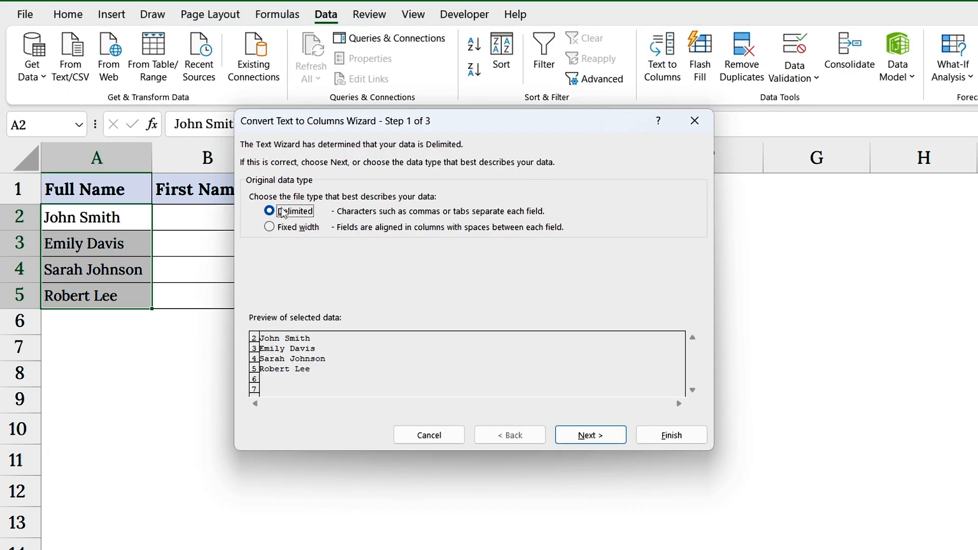
left_click(590, 437)
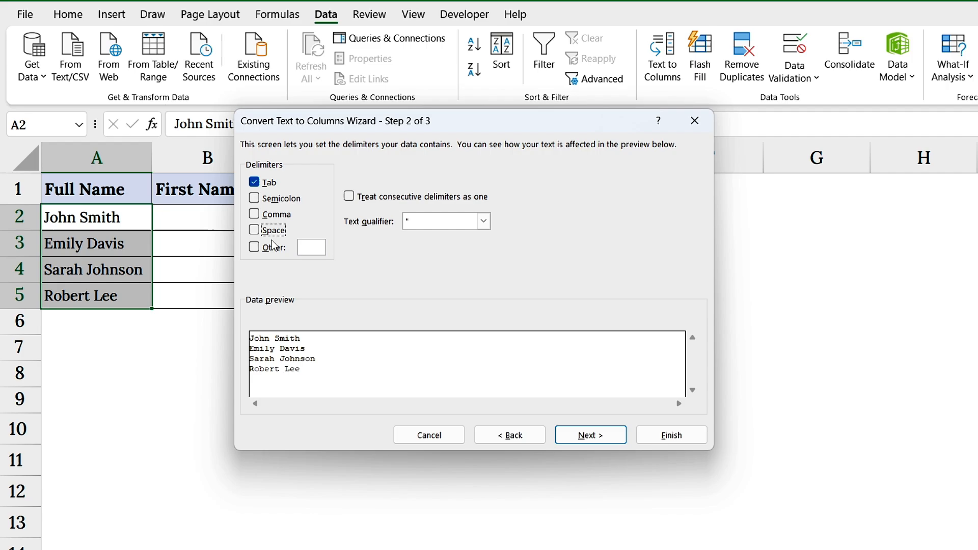
Step: Make Space the only delimiter for the name split, with Tab turned off, and proceed to the destination settings
left_click(254, 230)
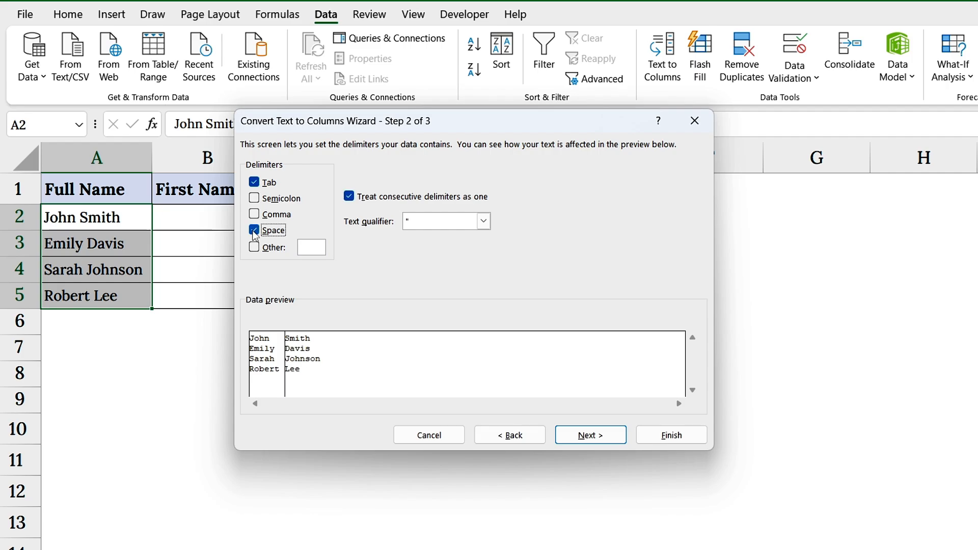
left_click(253, 182)
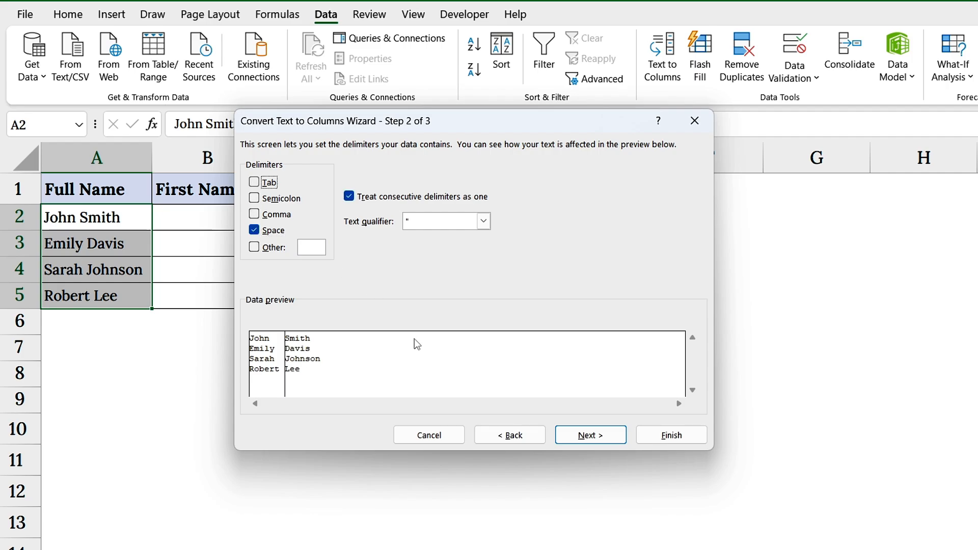
left_click(590, 438)
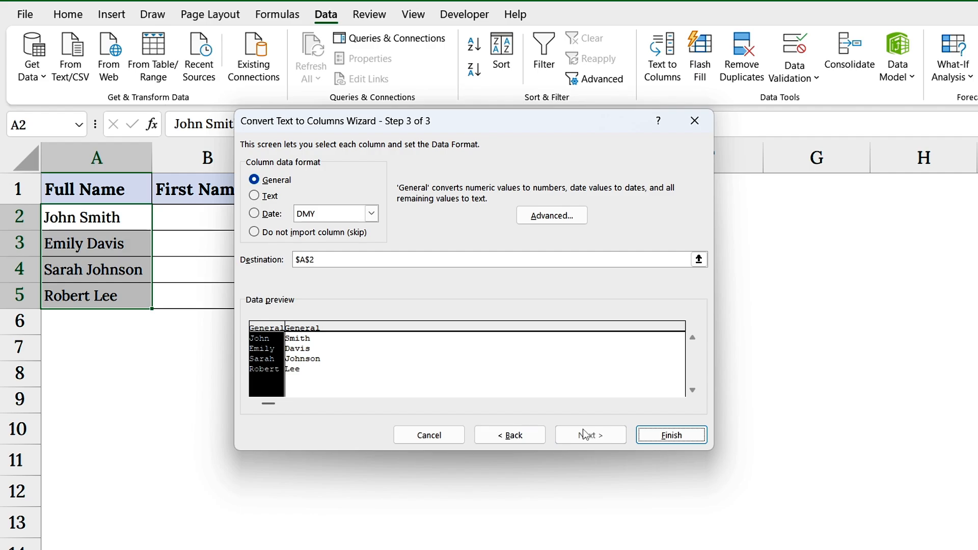
Step: Output the split names starting at cell B2, and autofit the First Name and Last Name columns
left_click(318, 259)
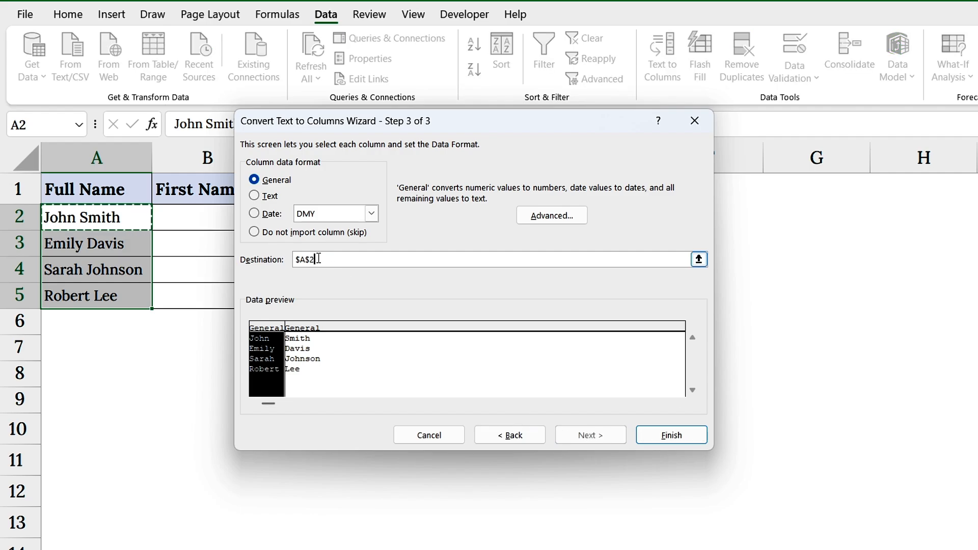
left_click_drag(319, 259, 295, 260)
key("BackSpace")
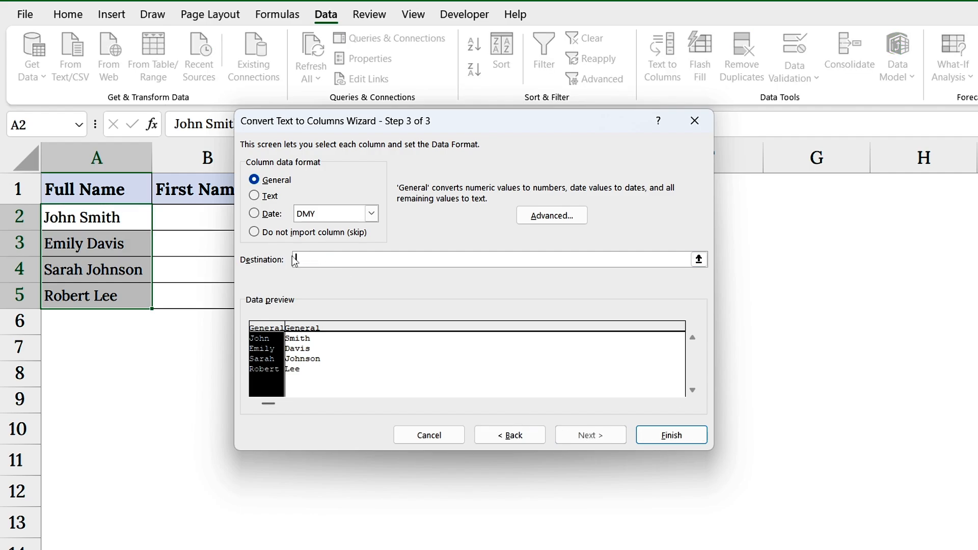
left_click(219, 225)
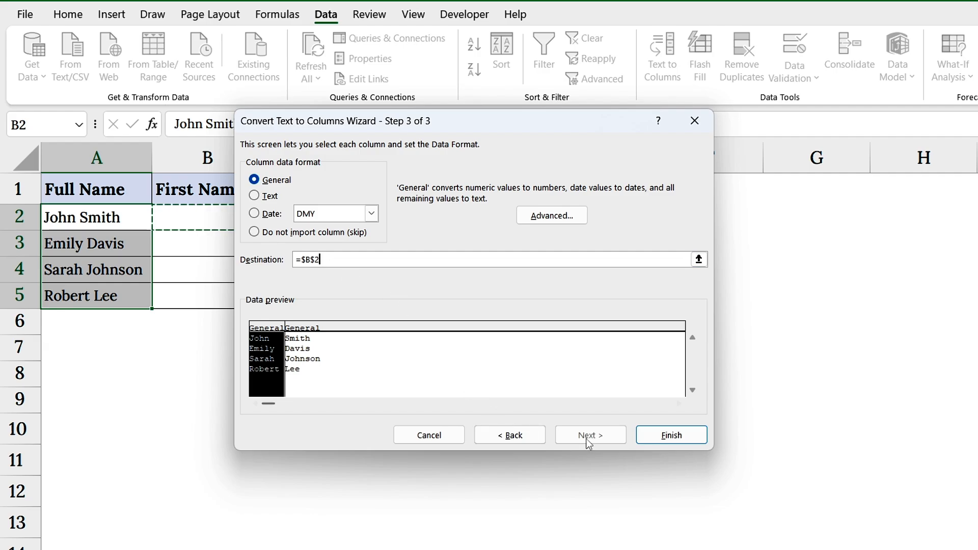
left_click(654, 435)
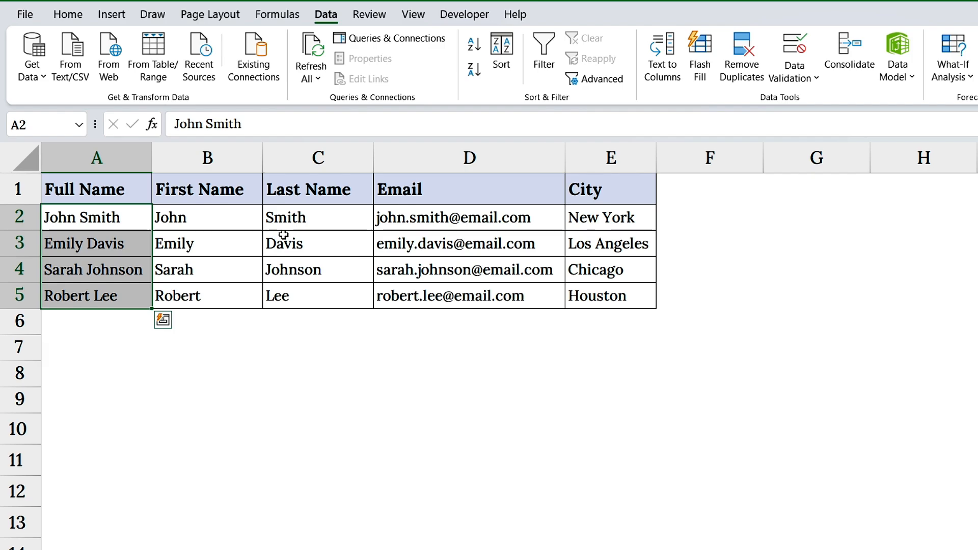
double_click(262, 158)
double_click(362, 157)
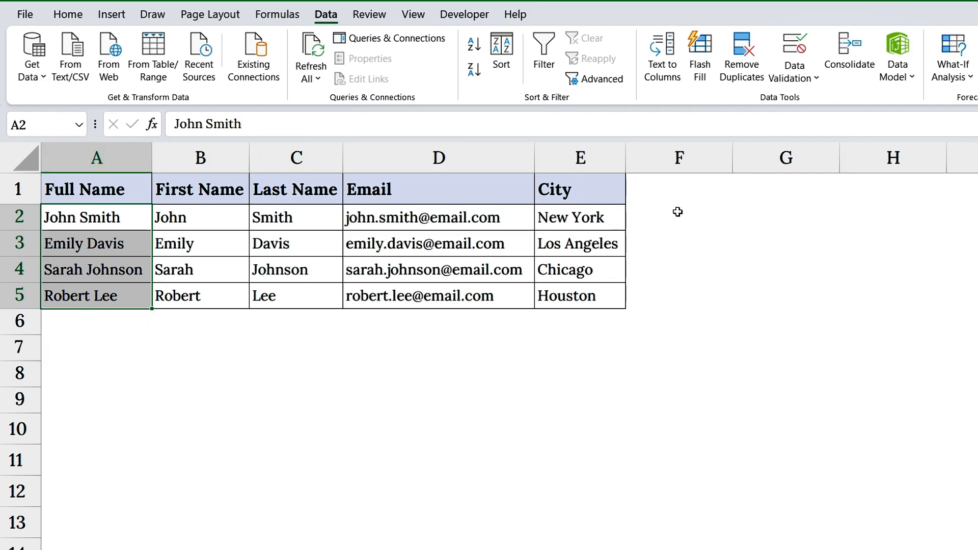
Step: Enter an example in F2 that combines the first contact's full name with "From New York"
left_click(678, 213)
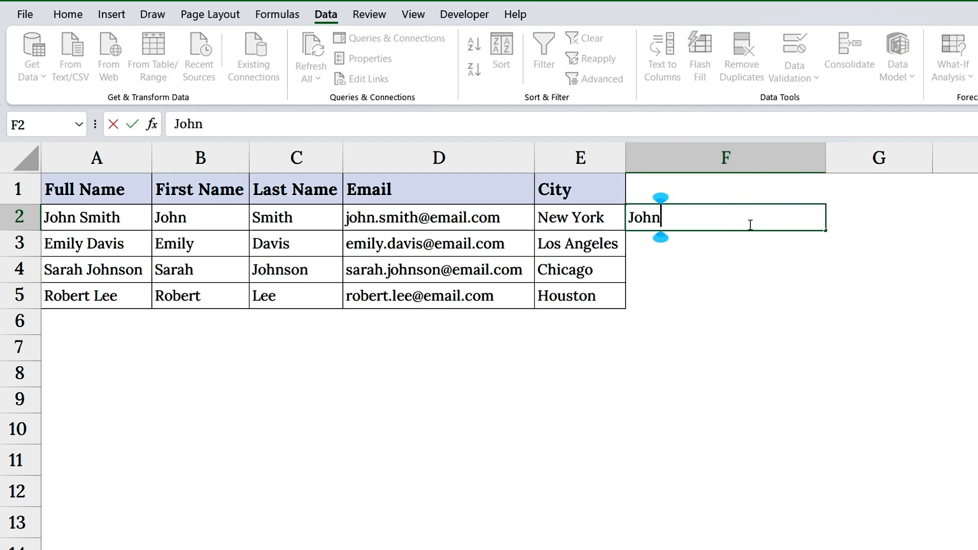
type("Sm")
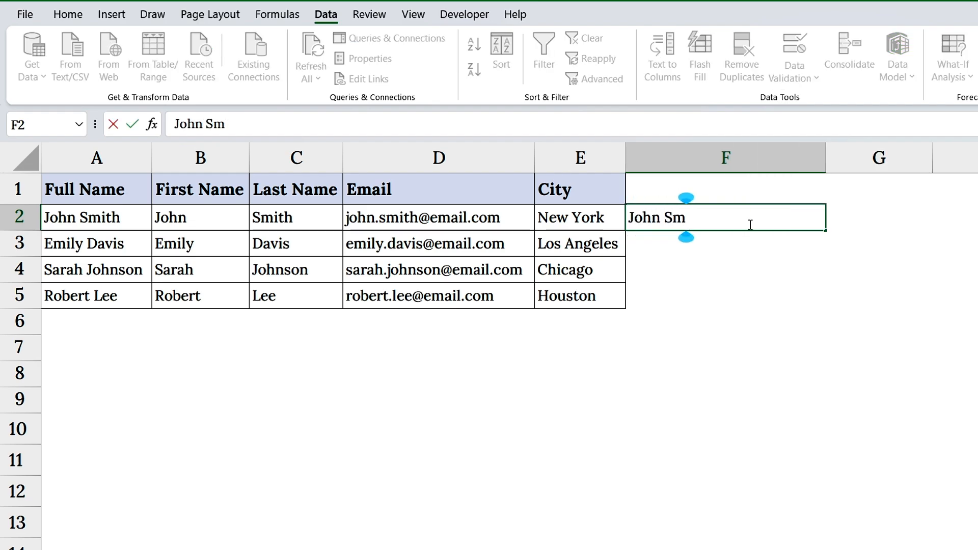
type("ith From New York")
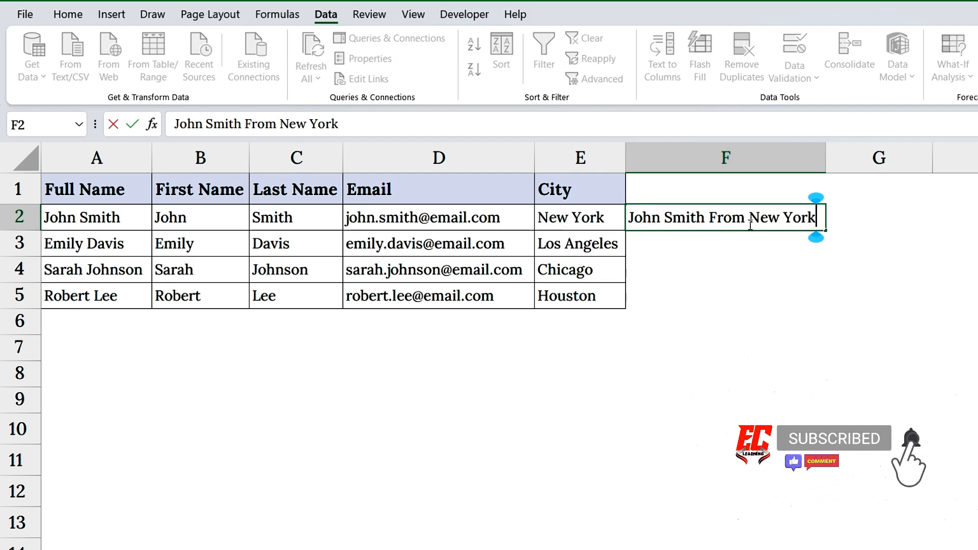
key("Return")
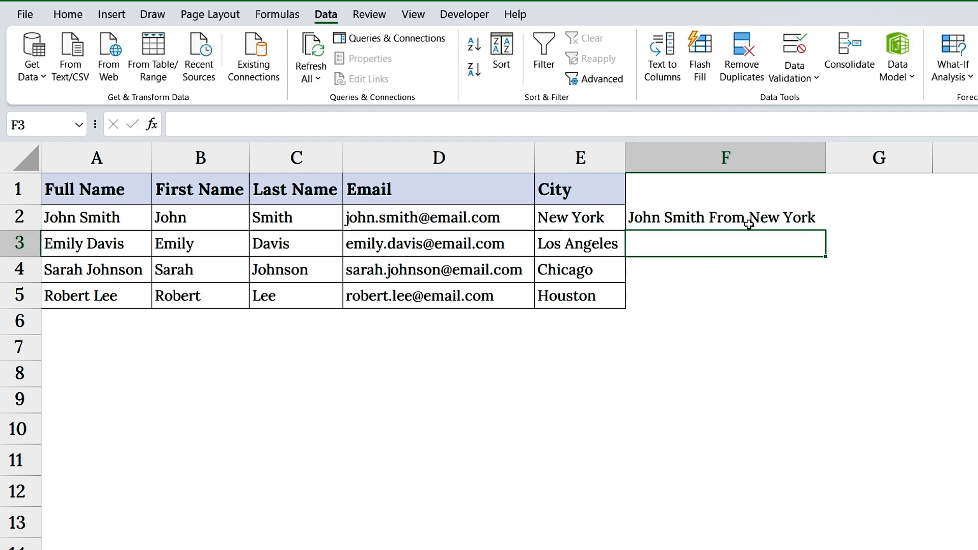
Step: Begin the second contact's entry in F3 and accept the Flash Fill suggestions for F3:F5
type("Emi")
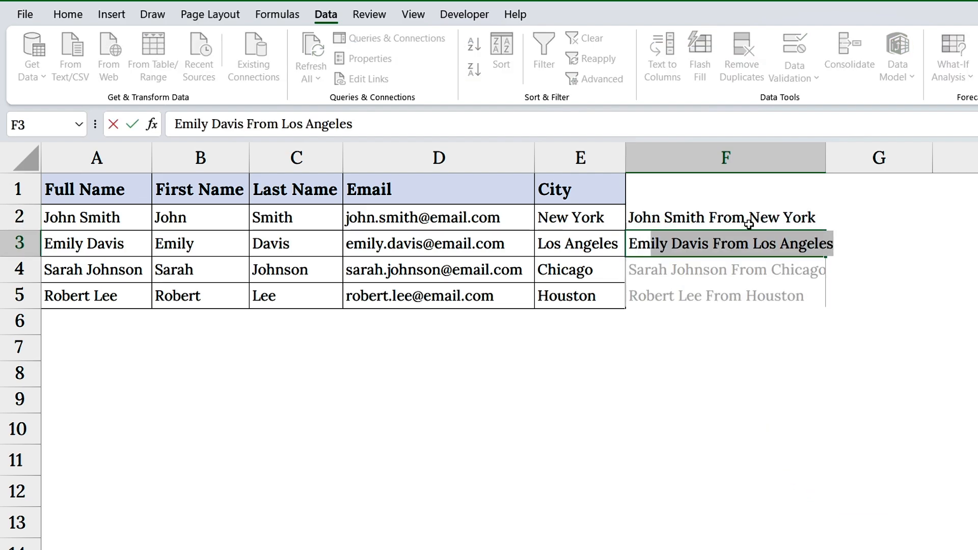
type("ly")
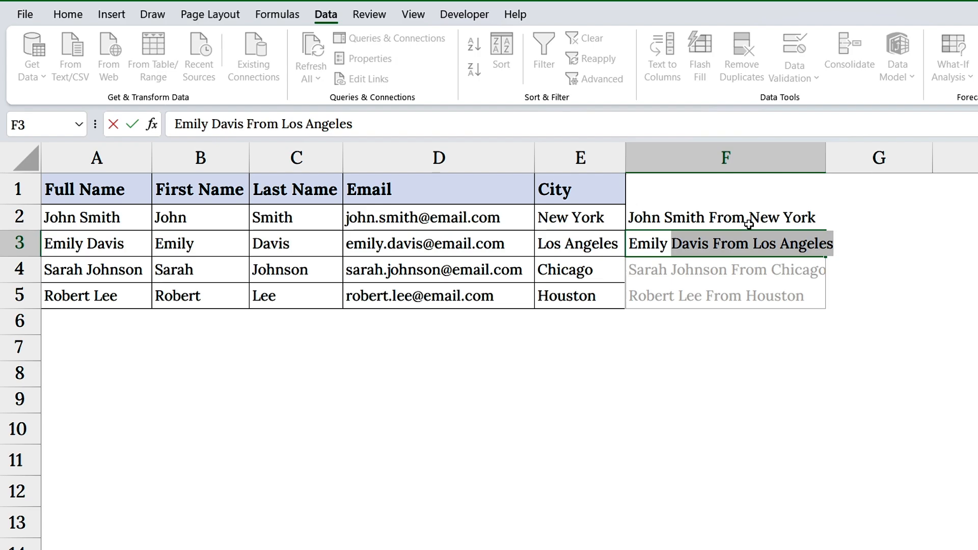
key("Return")
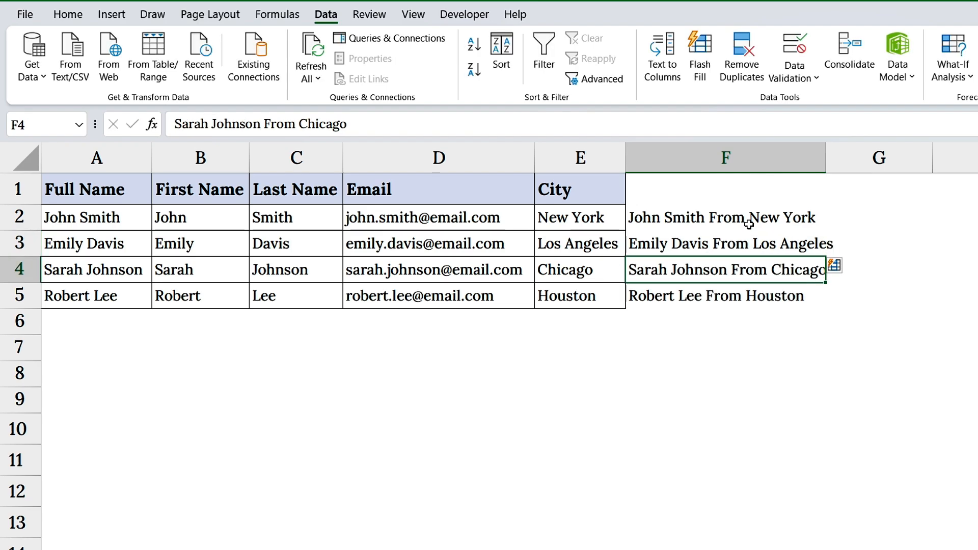
Step: Autofit column F to its contents and apply All Borders to F1:F5
double_click(826, 168)
left_click_drag(782, 181, 755, 294)
left_click(68, 14)
left_click(249, 70)
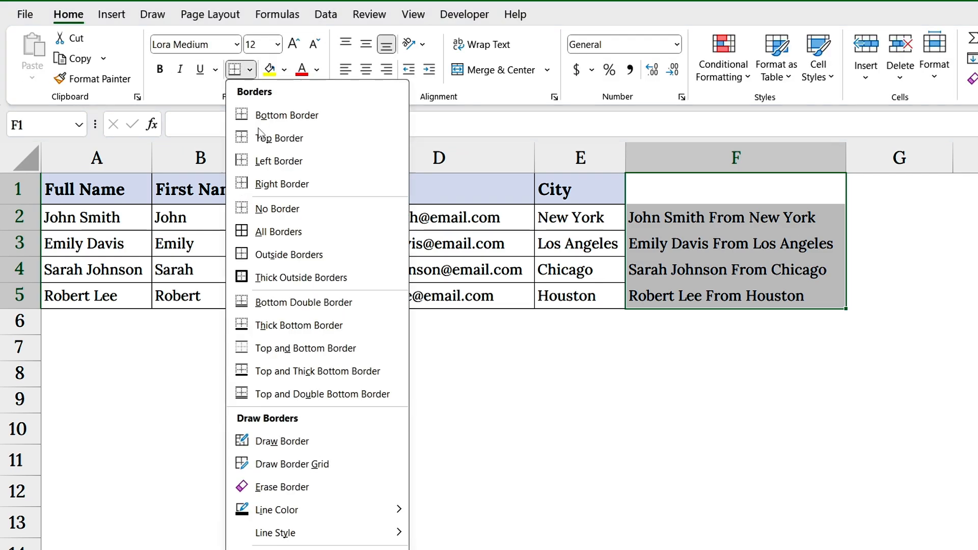
left_click(278, 231)
left_click(711, 215)
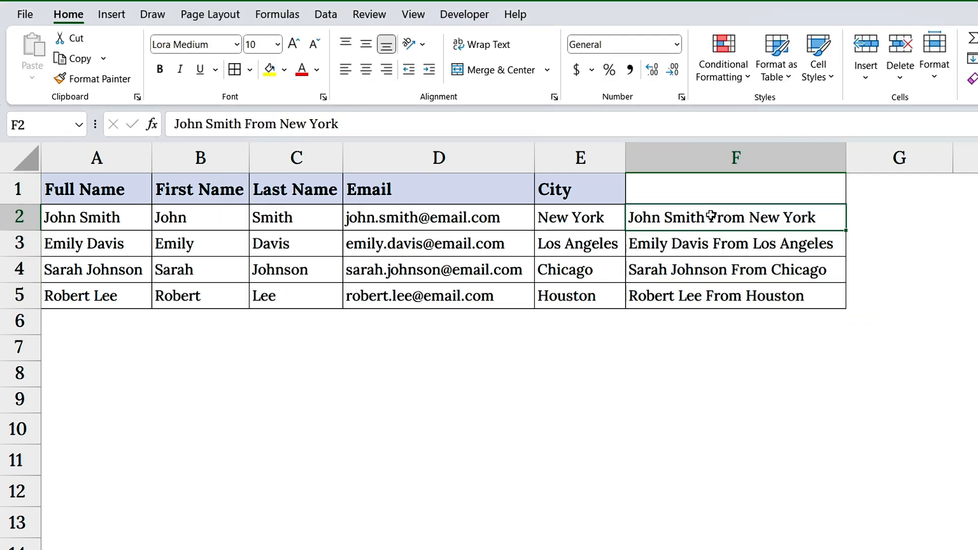